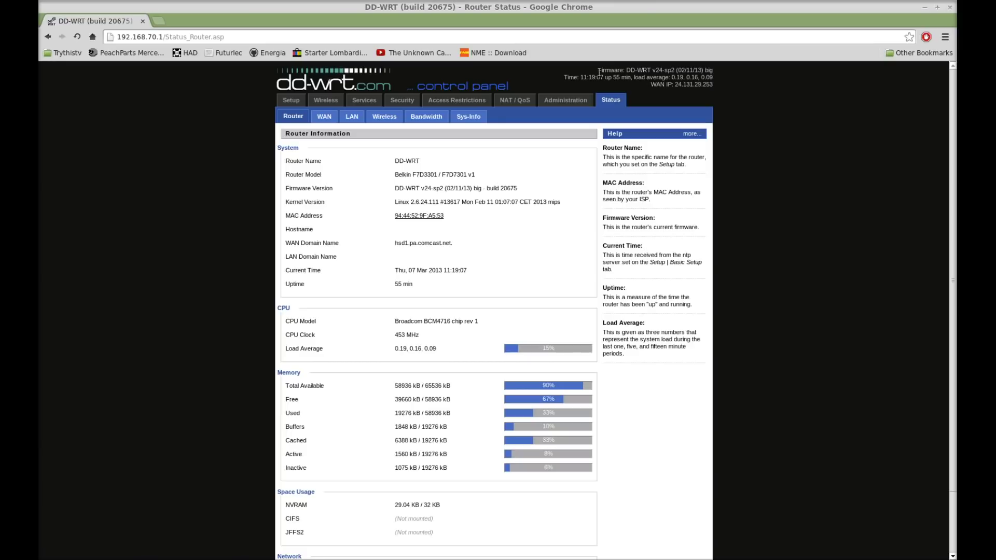
# Enable Core USB, USB Storage and Automatic Drive Mount on /mnt, and apply the settings
pyautogui.moveTo(596, 70); pyautogui.dragTo(715, 73)
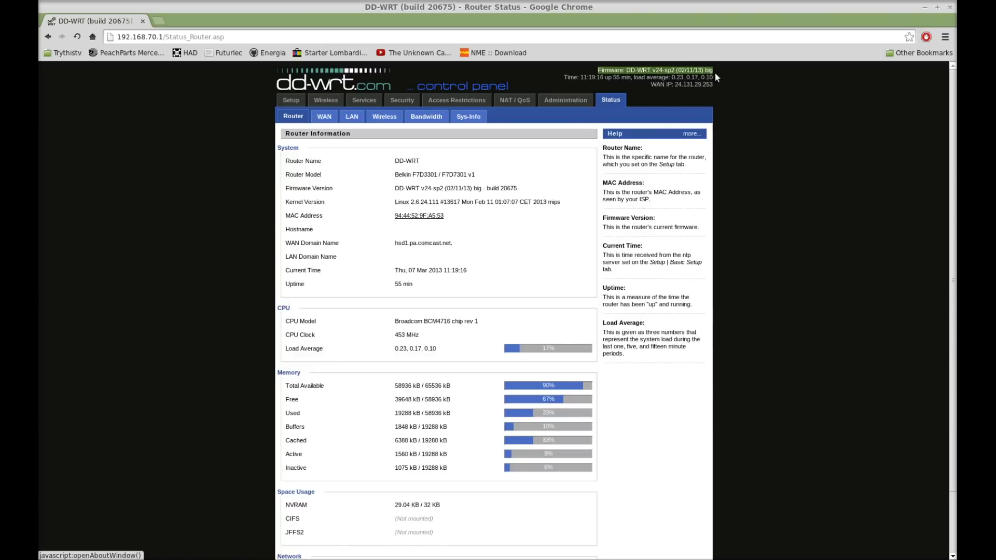
pyautogui.click(415, 178)
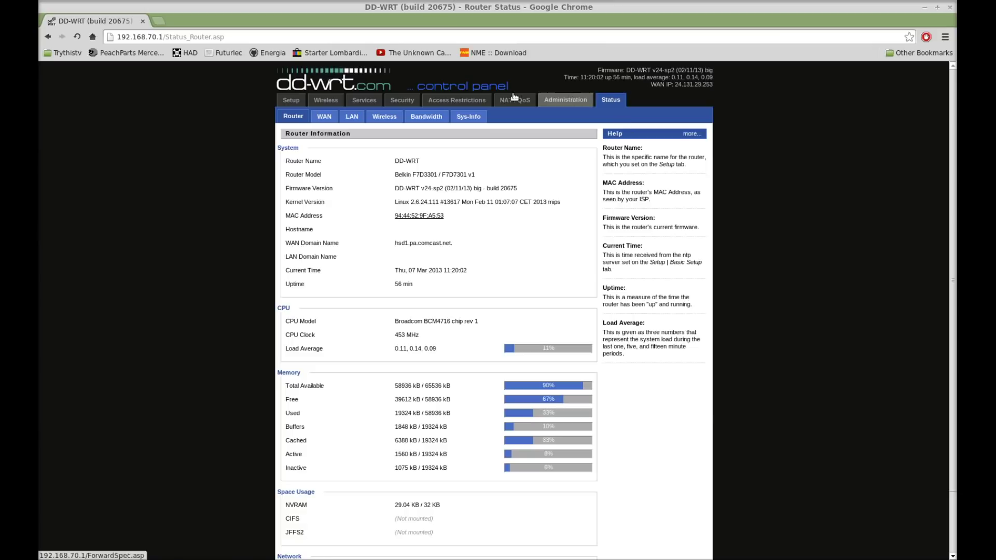
pyautogui.click(365, 103)
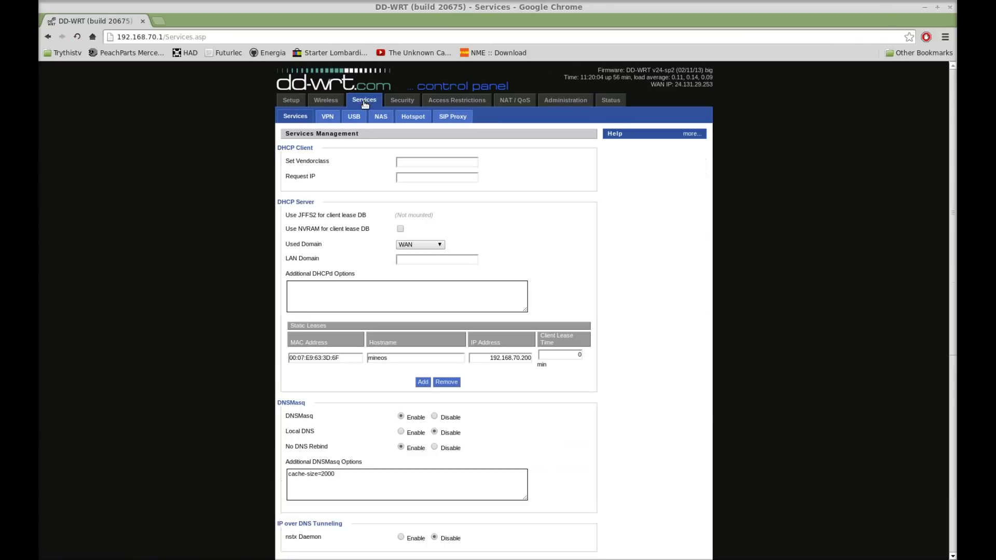
pyautogui.click(355, 117)
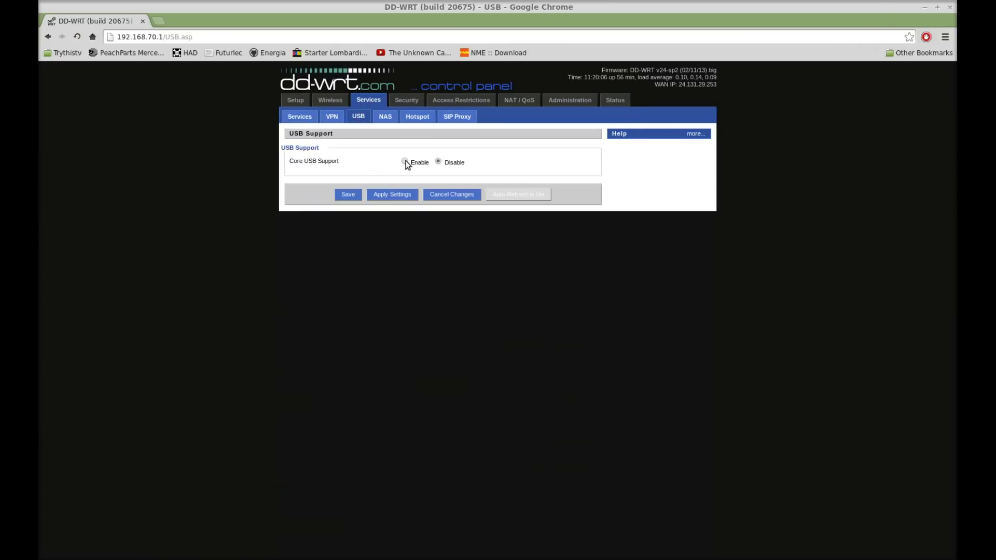
pyautogui.click(405, 162)
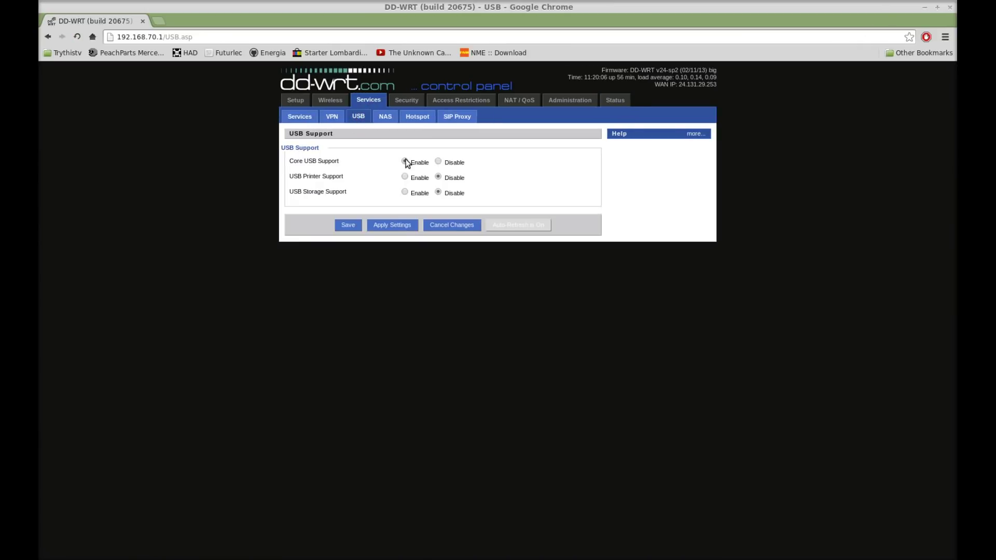
pyautogui.click(405, 192)
pyautogui.click(405, 208)
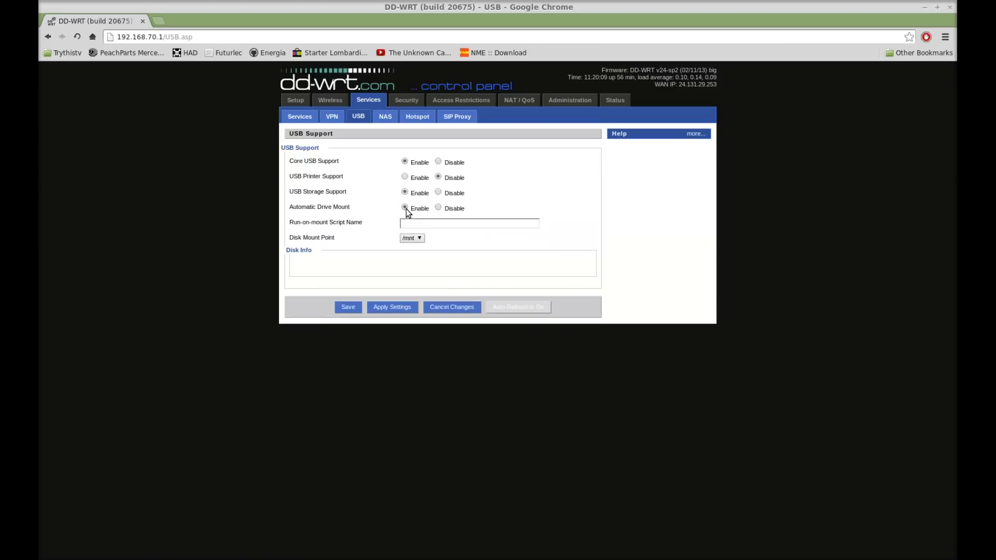
pyautogui.click(413, 238)
pyautogui.click(409, 247)
pyautogui.click(392, 308)
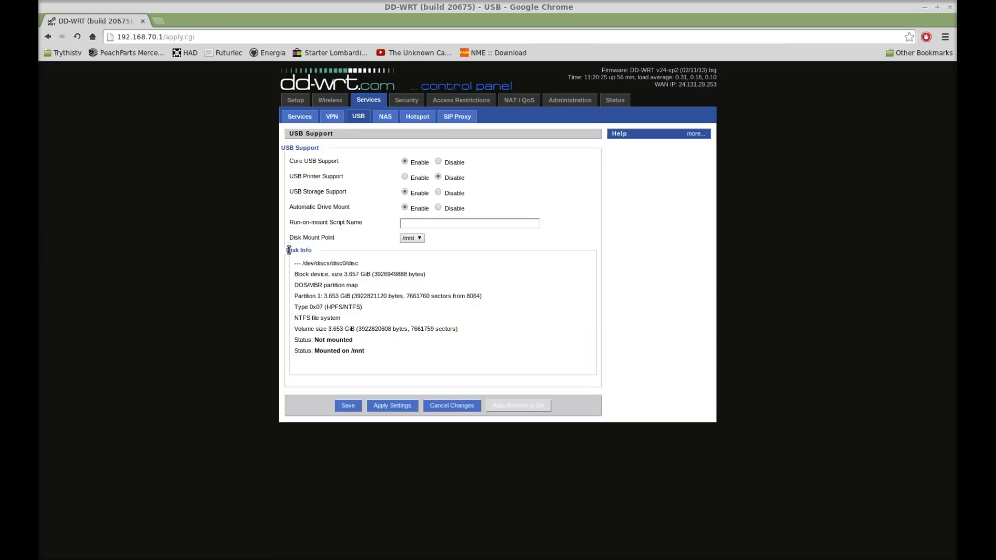
pyautogui.moveTo(302, 264); pyautogui.dragTo(369, 265)
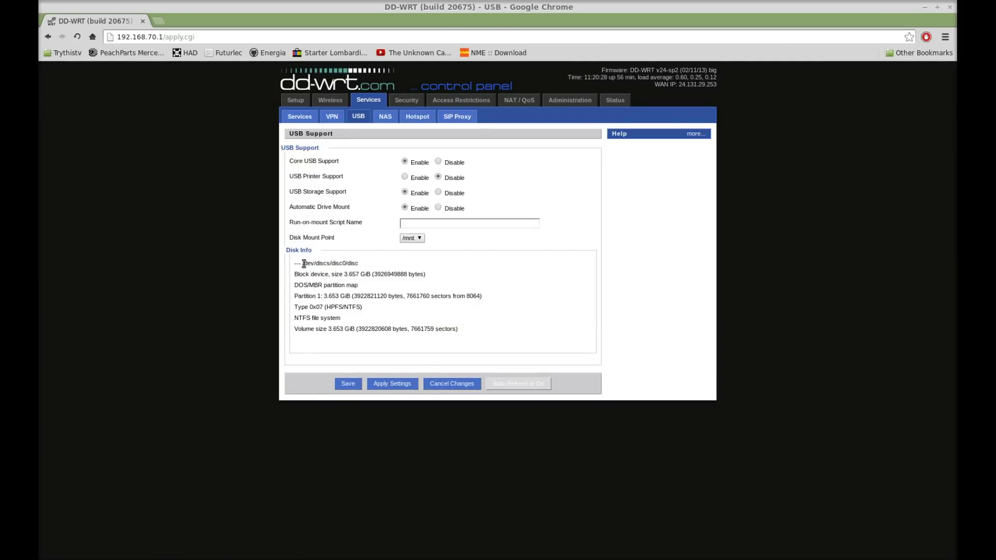
pyautogui.moveTo(303, 264); pyautogui.dragTo(350, 264)
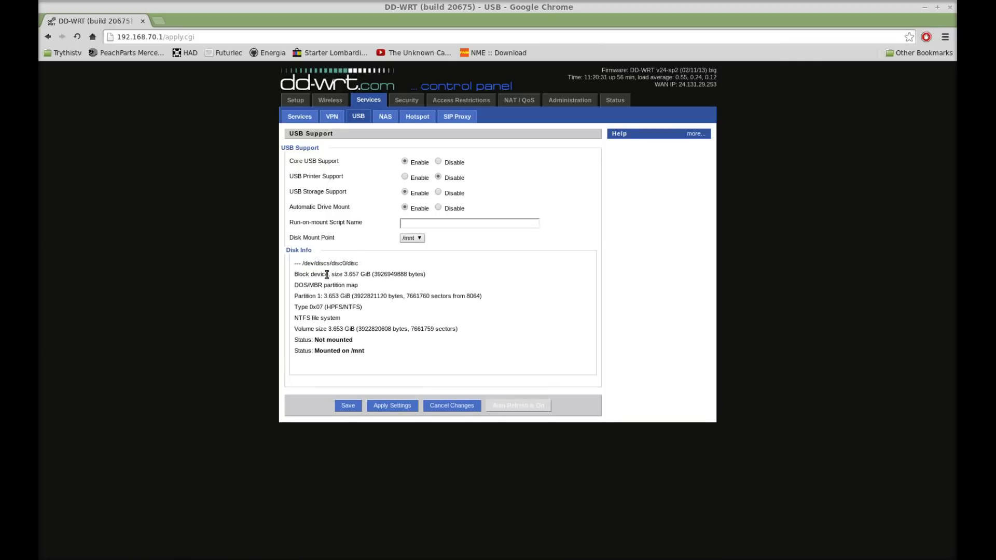
pyautogui.moveTo(334, 274); pyautogui.dragTo(368, 275)
pyautogui.click(367, 275)
pyautogui.moveTo(303, 285); pyautogui.dragTo(386, 284)
pyautogui.click(358, 116)
pyautogui.click(386, 118)
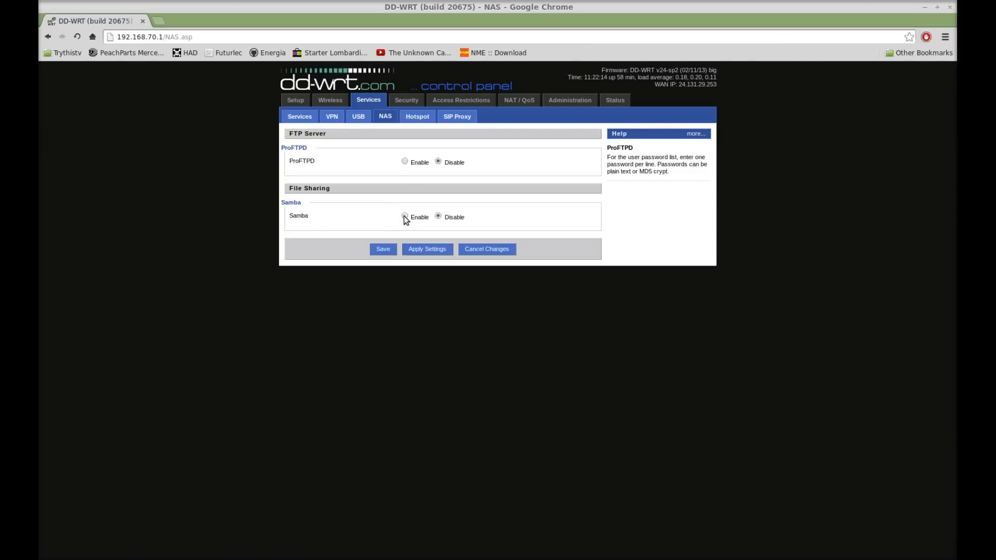
# Enable Samba with server string 'ddwrt' and workgroup 'workgroup', and add a blank share row
pyautogui.click(405, 217)
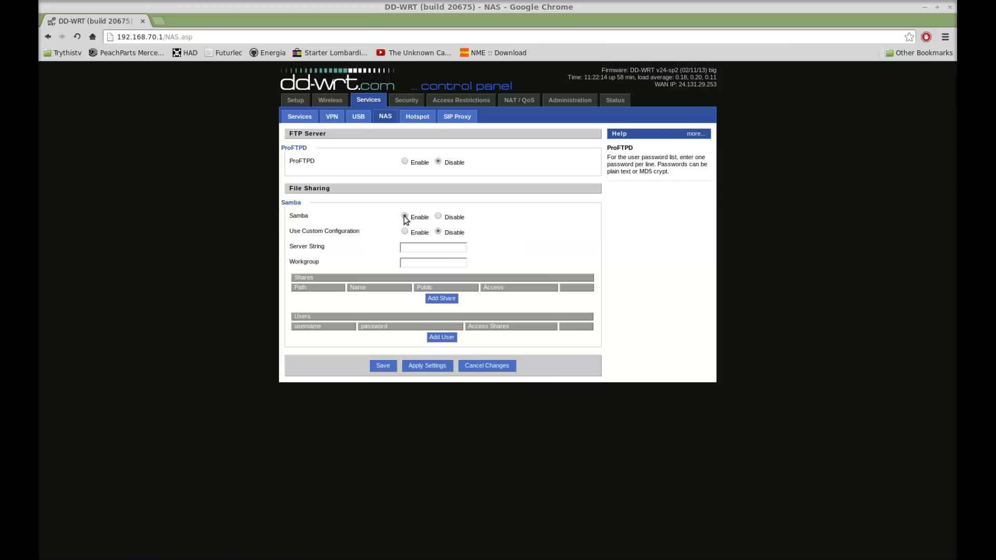
pyautogui.click(421, 247)
pyautogui.write('ddwrt')
pyautogui.click(422, 263)
pyautogui.write('workgroup')
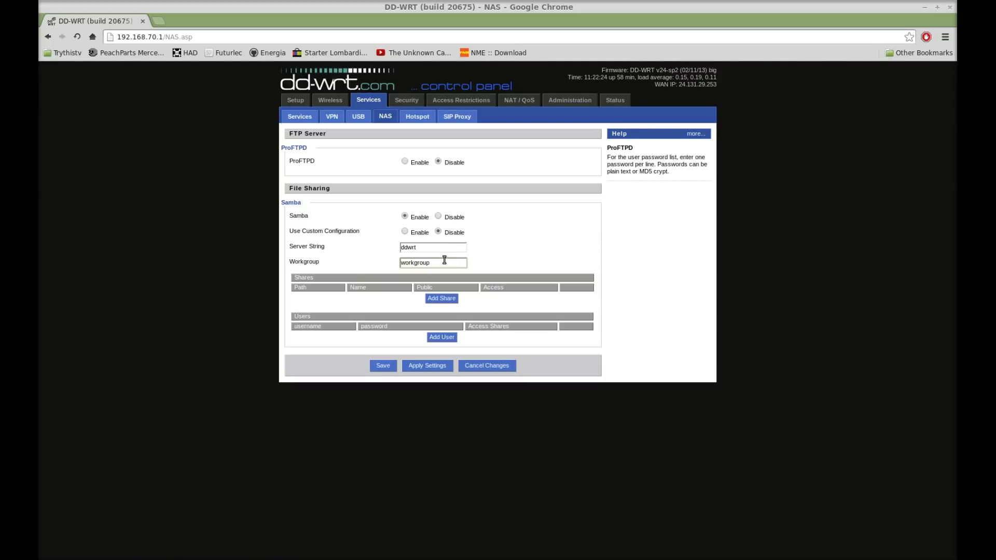
pyautogui.click(443, 298)
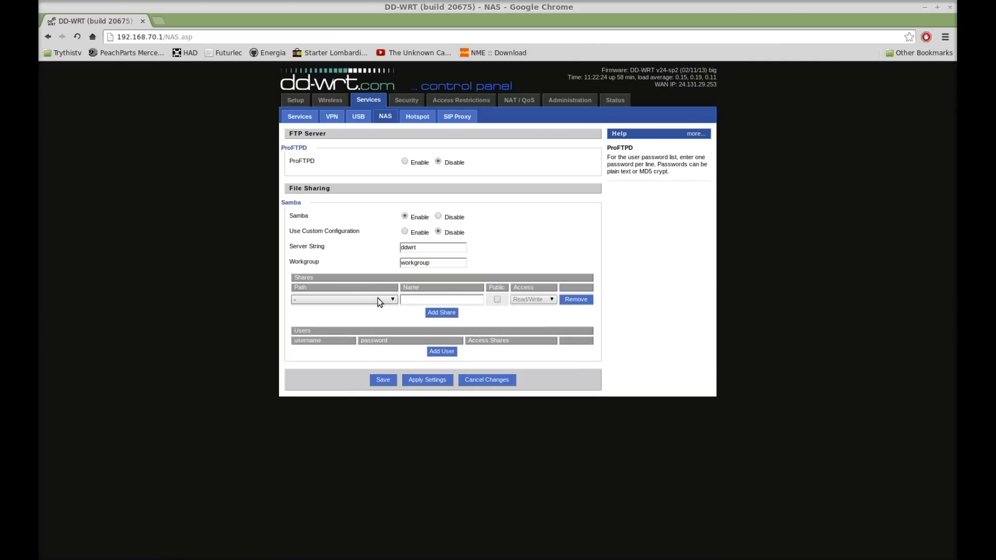
# Create the public share 'drive' at /tmp/mnt/disc0_part1, discarding an unused user row
pyautogui.click(380, 299)
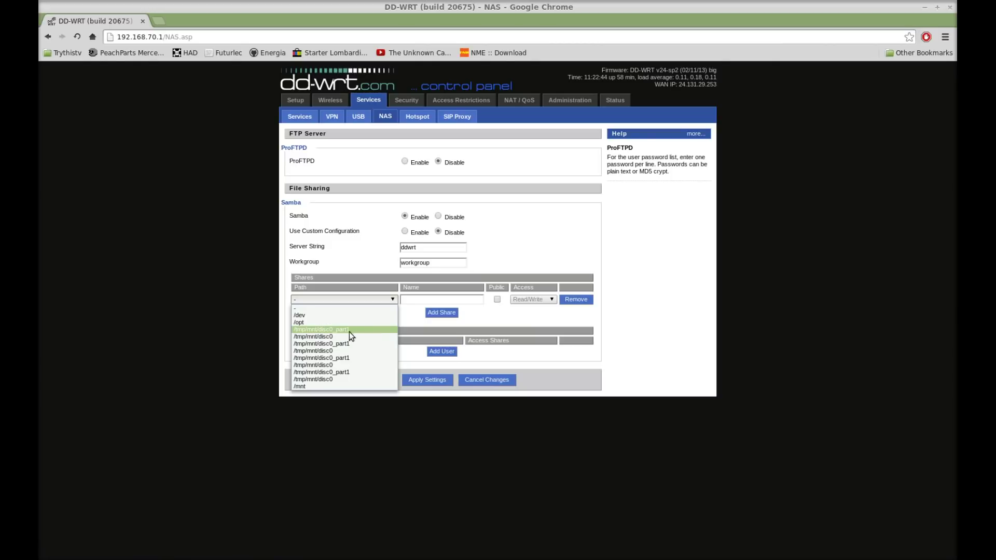
pyautogui.click(327, 330)
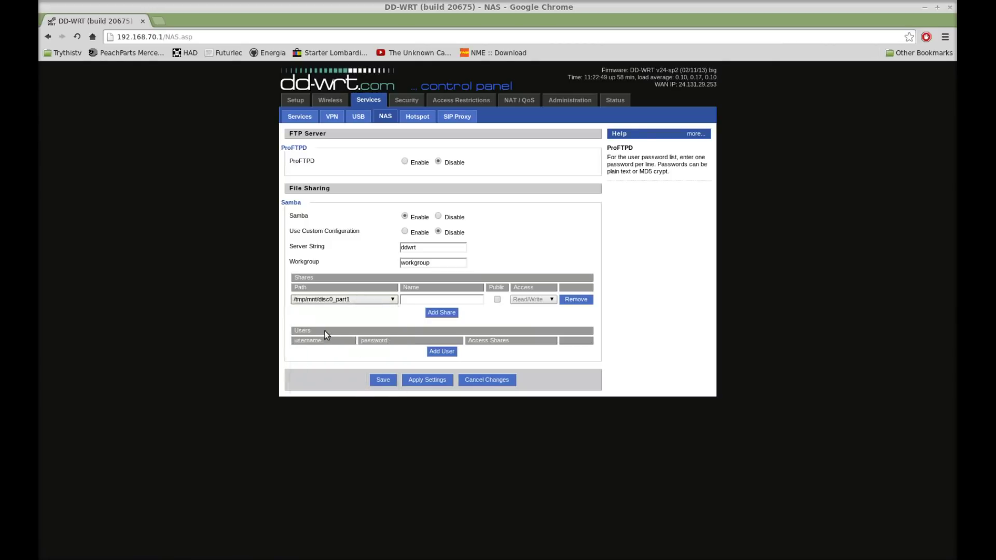
pyautogui.click(425, 300)
pyautogui.write('drive')
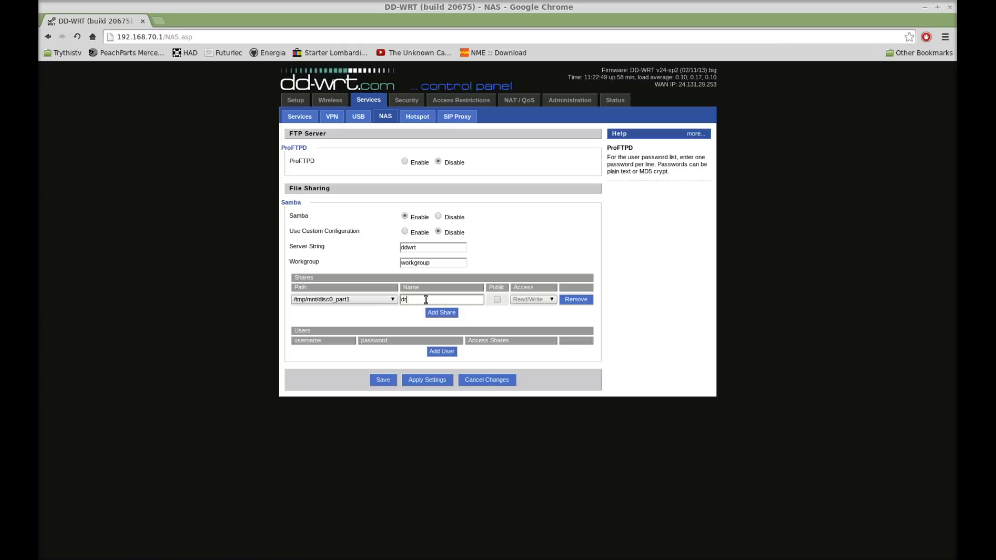
pyautogui.click(499, 299)
pyautogui.click(441, 351)
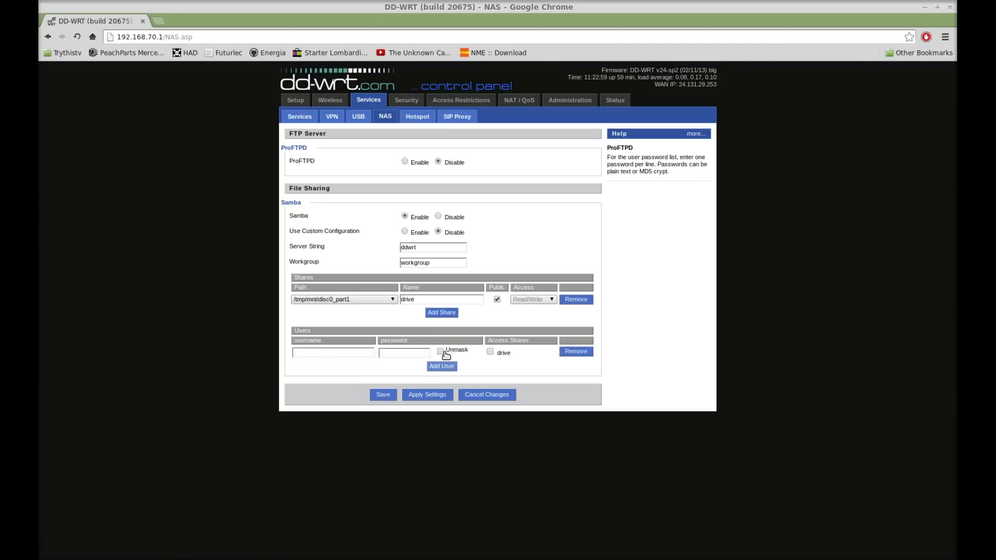
pyautogui.click(322, 350)
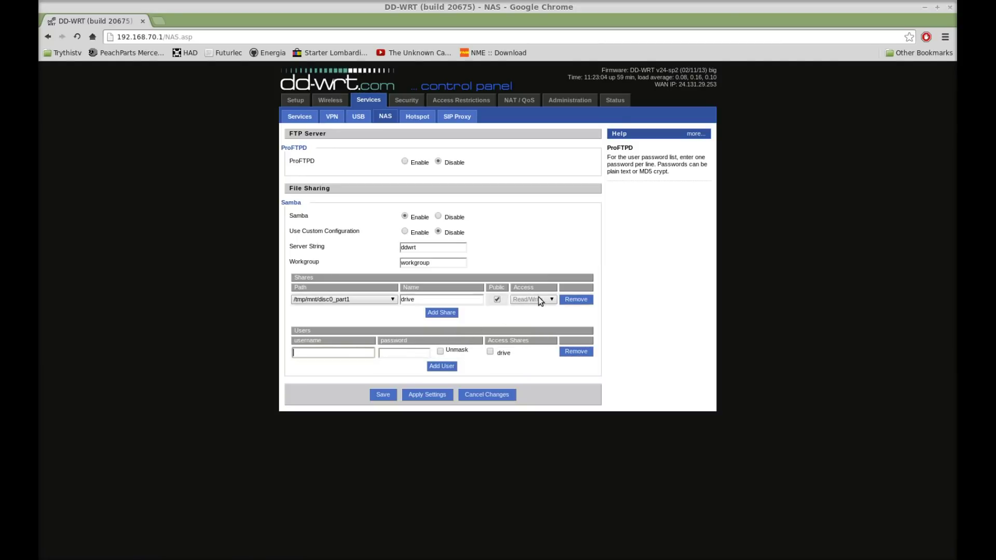
pyautogui.click(575, 351)
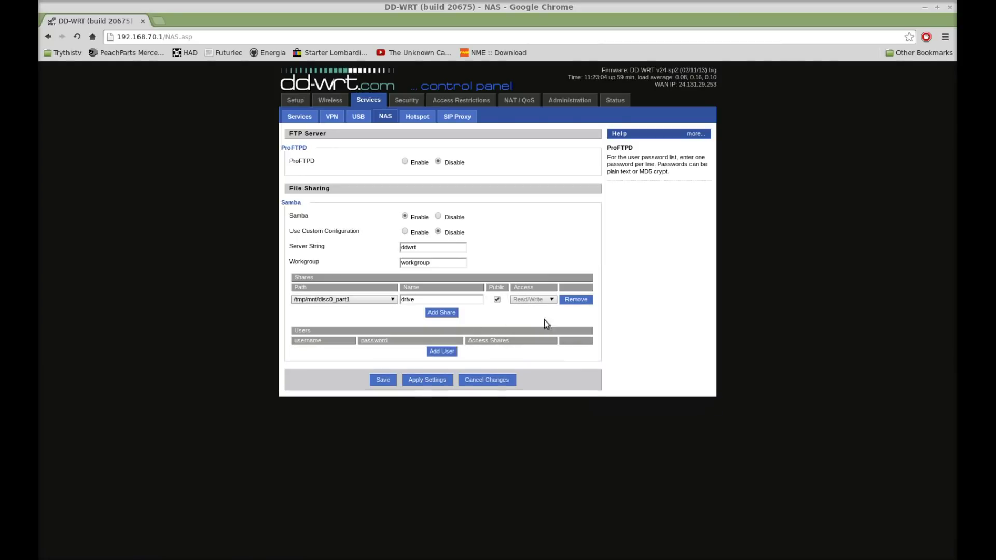
# Apply the Samba share settings and return to the NAS settings
pyautogui.click(423, 383)
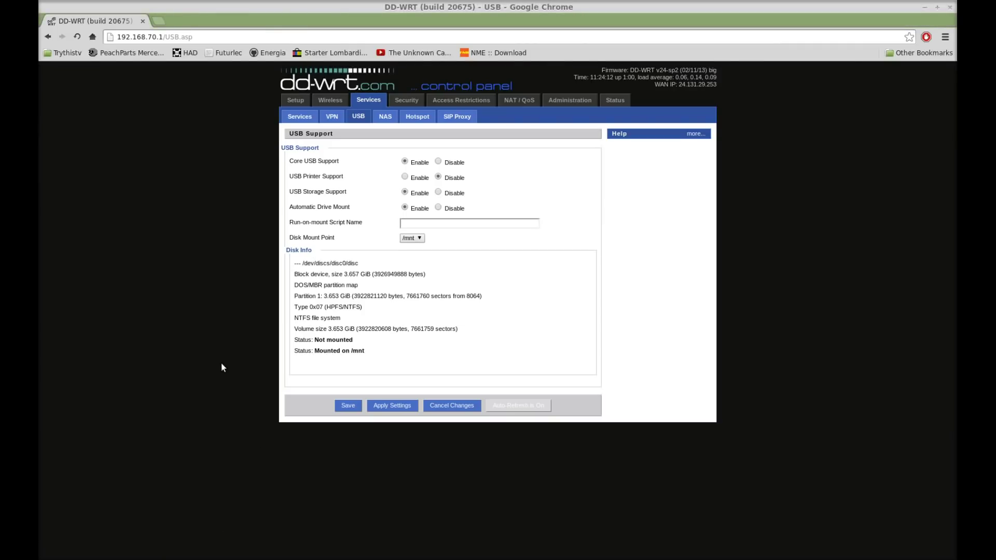
pyautogui.click(385, 117)
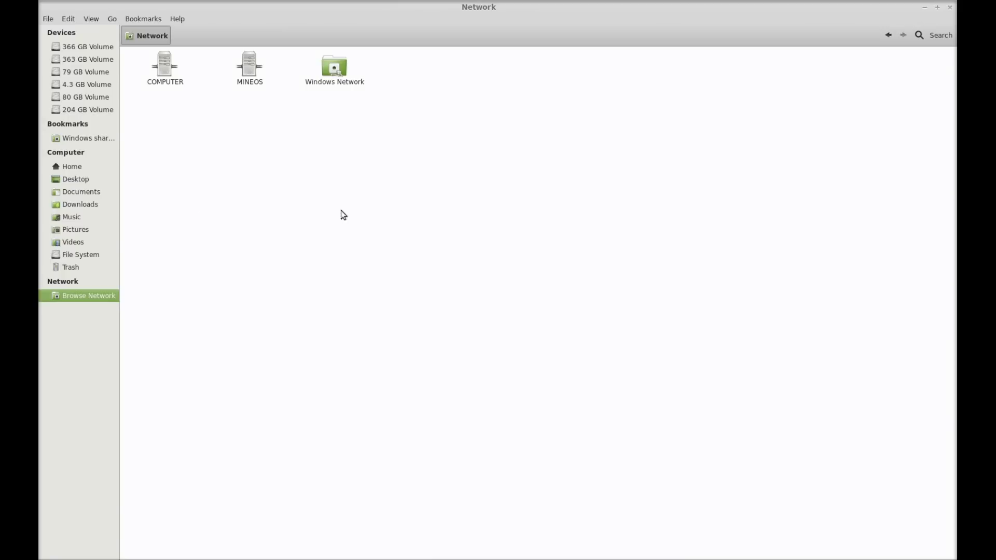
# Mount the 'drive' share via Windows Network > WORKGROUP > DD-WRT, then return to Home
pyautogui.doubleClick(328, 74)
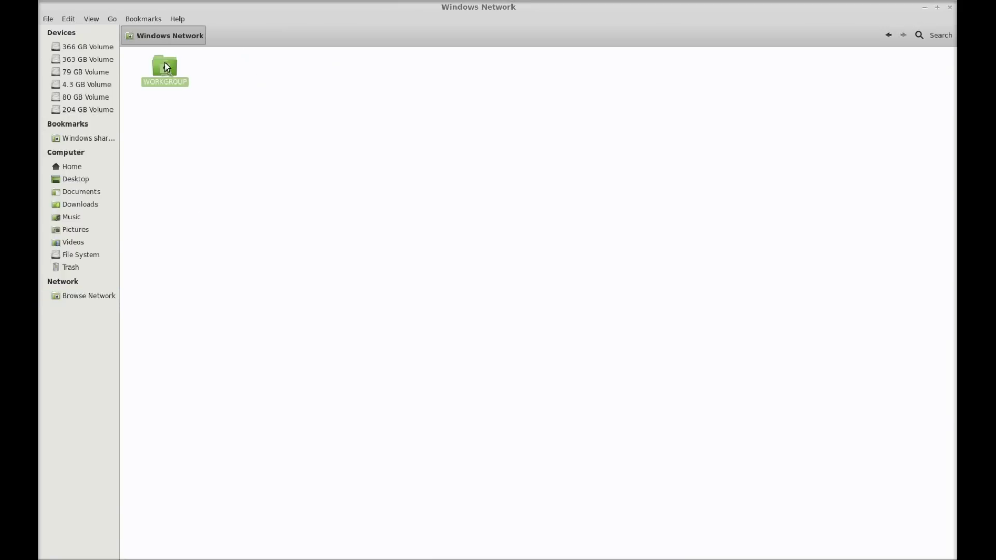
pyautogui.doubleClick(166, 66)
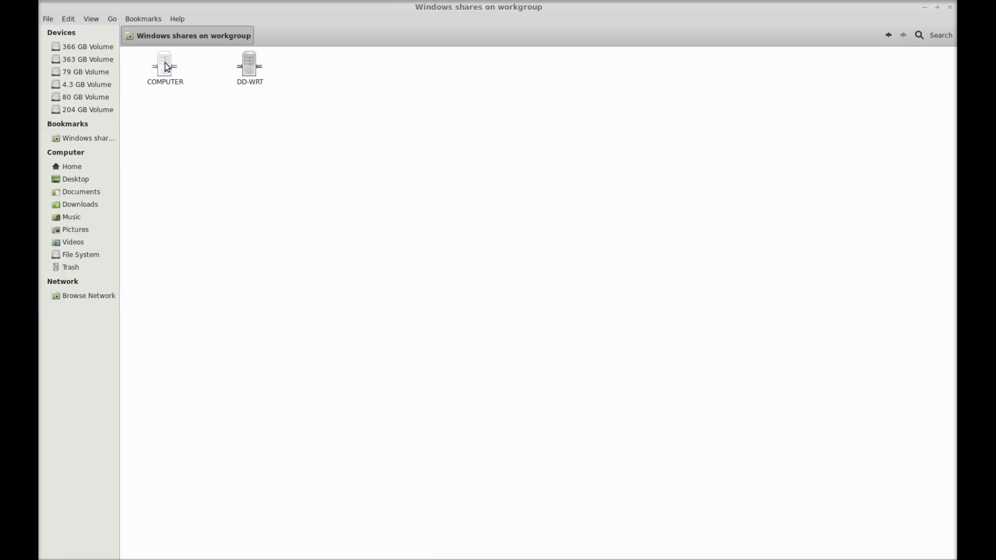
pyautogui.doubleClick(252, 67)
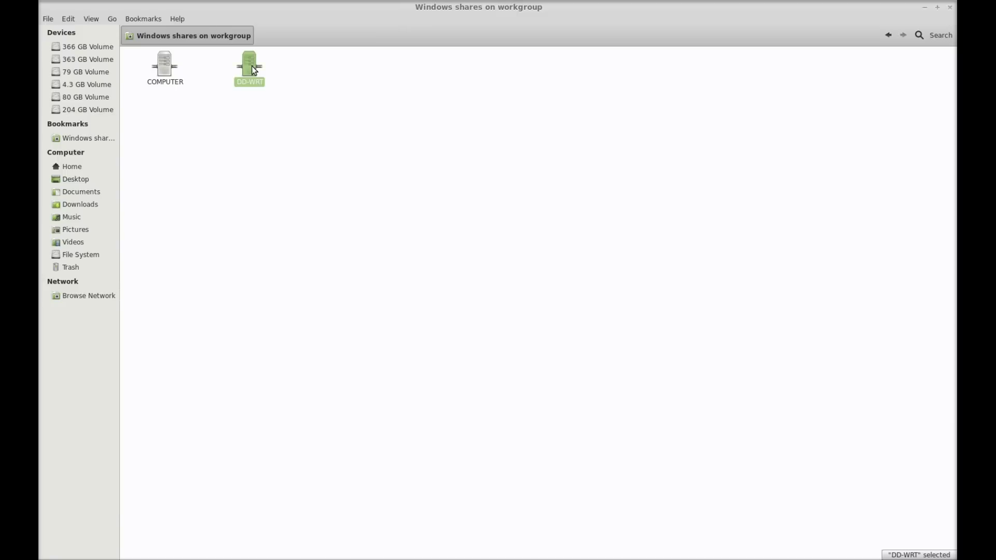
pyautogui.doubleClick(166, 72)
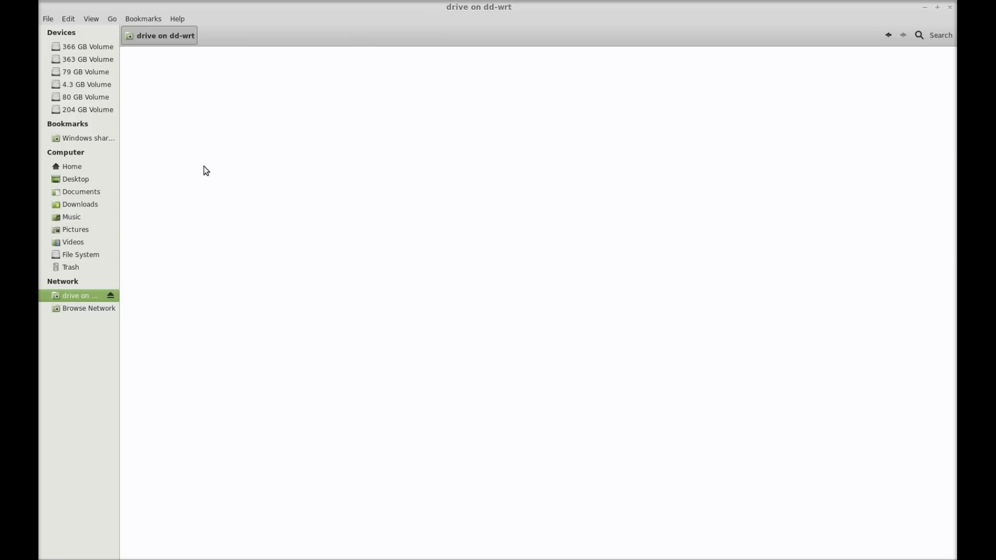
pyautogui.click(65, 166)
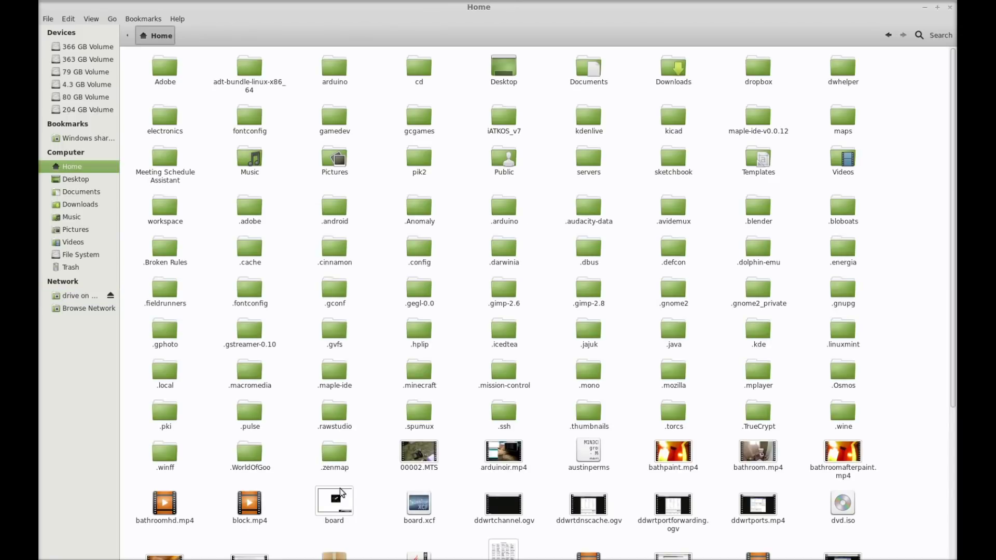
# Copy bathpaint.mp4 from Home and paste it into the 'drive on dd-wrt' share
pyautogui.rightClick(665, 460)
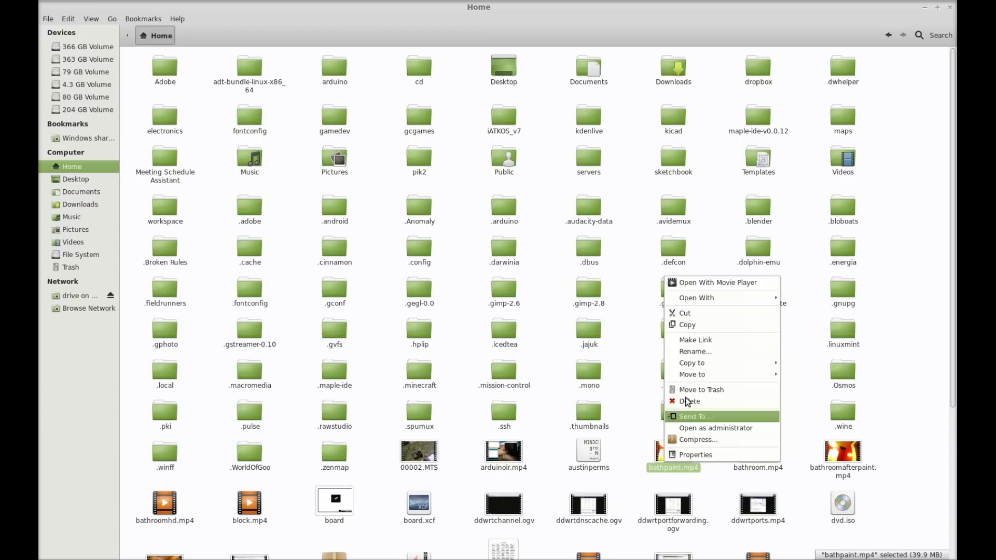
pyautogui.click(702, 326)
pyautogui.click(67, 296)
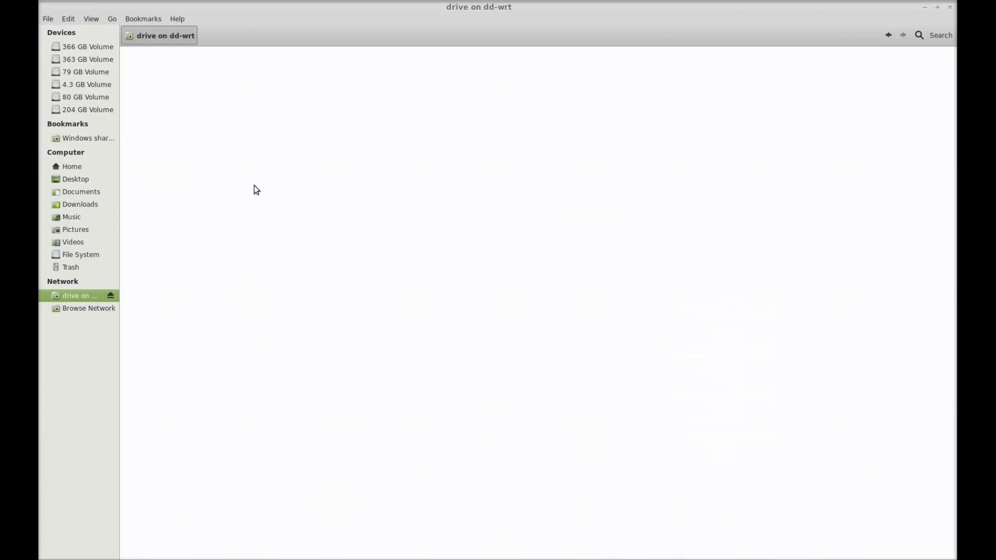
pyautogui.rightClick(254, 186)
pyautogui.click(297, 254)
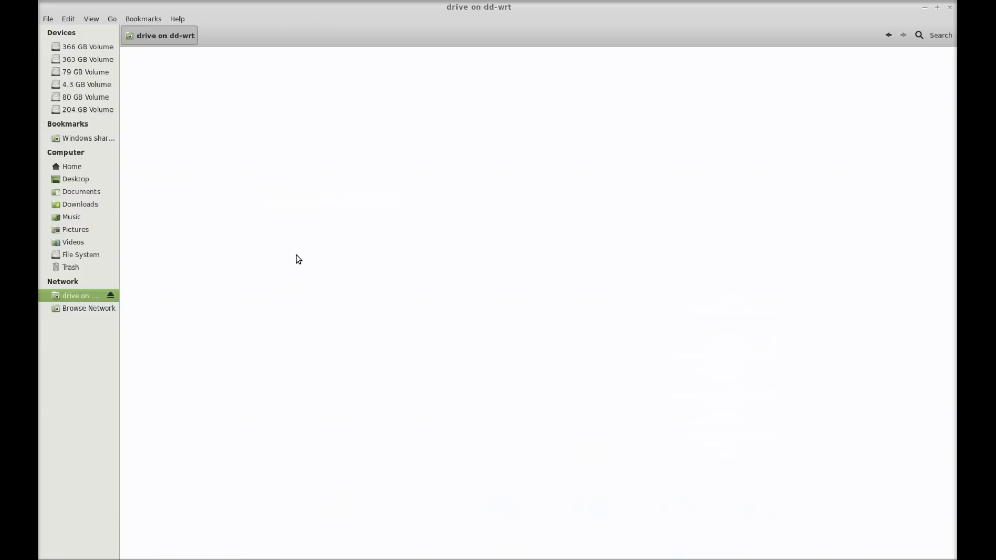